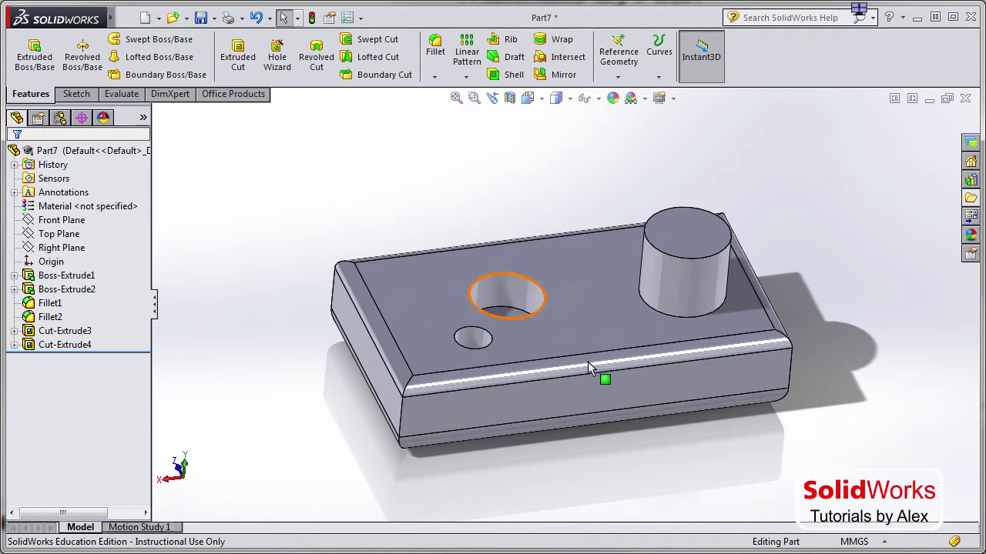
Orbit and zoom around the filleted block to inspect it, then fit the whole part back in view
middle_drag(830, 360, 824, 326)
middle_drag(726, 402, 704, 379)
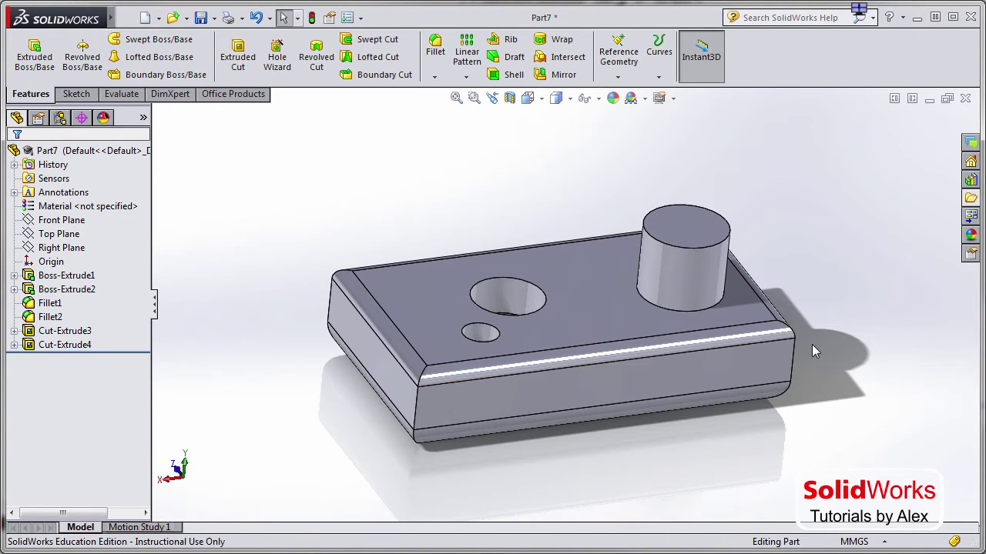
middle_drag(818, 319, 805, 301)
middle_drag(531, 368, 547, 387)
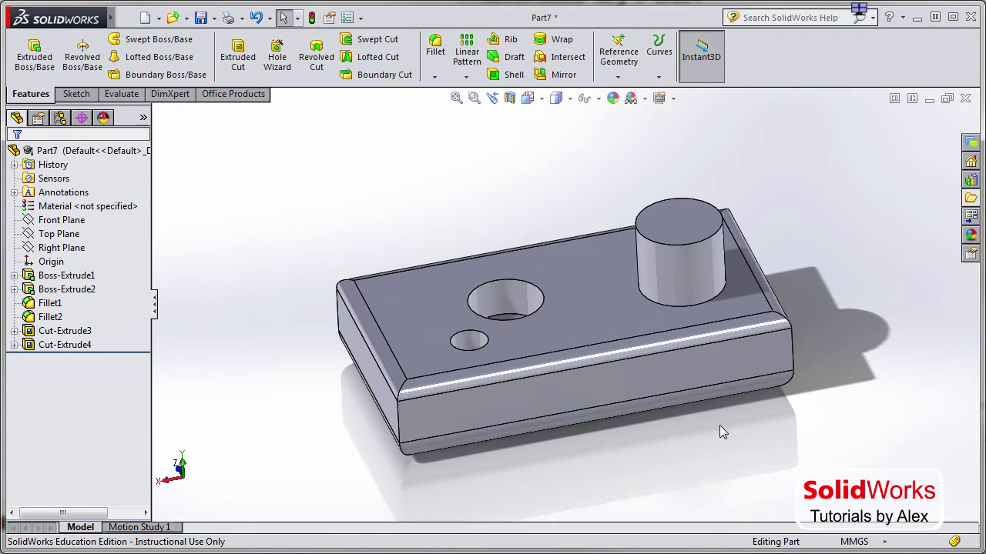
mouse_move(719, 425)
middle_down()
mouse_move(727, 412)
mouse_move(683, 422)
mouse_move(684, 433)
mouse_move(714, 435)
middle_up()
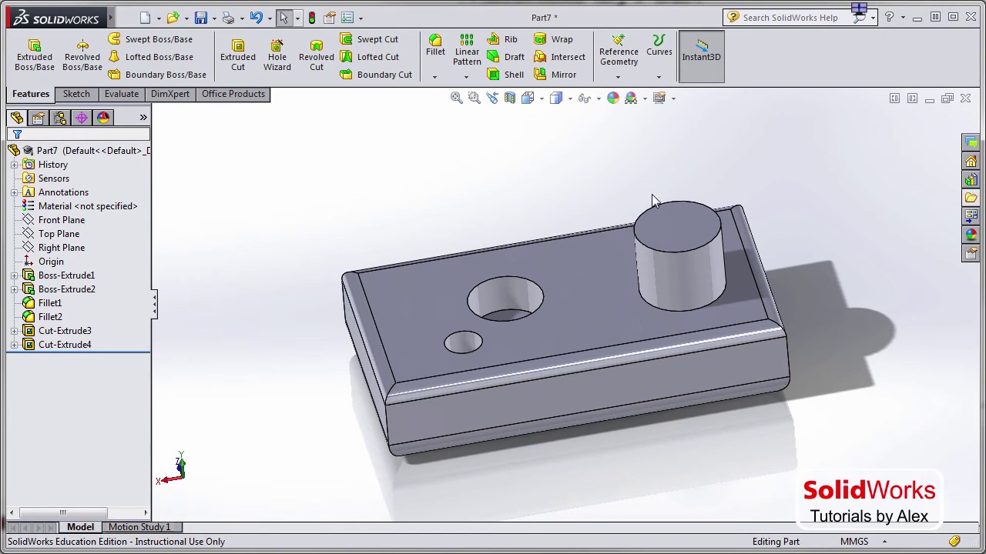
middle_drag(715, 336, 709, 315)
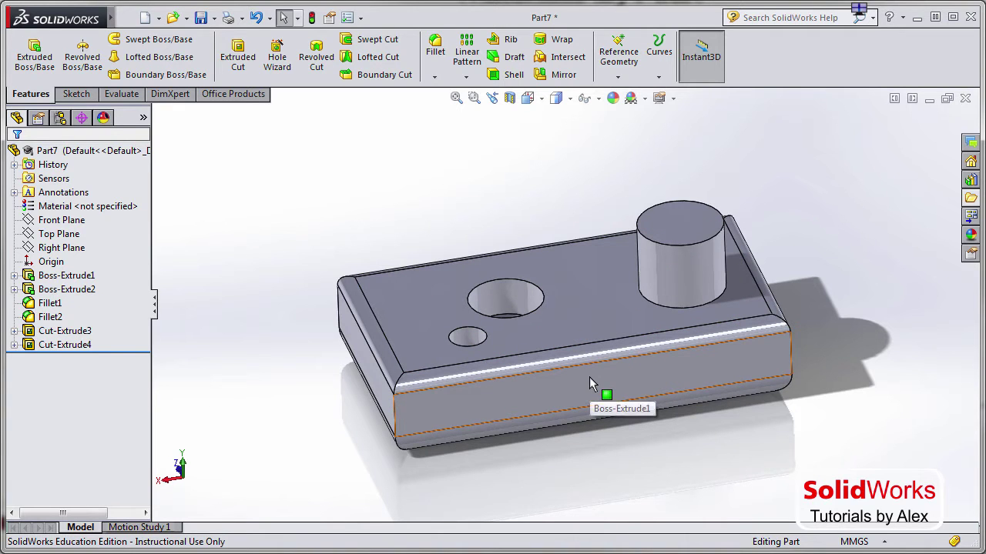
scroll(589, 382, down, 5)
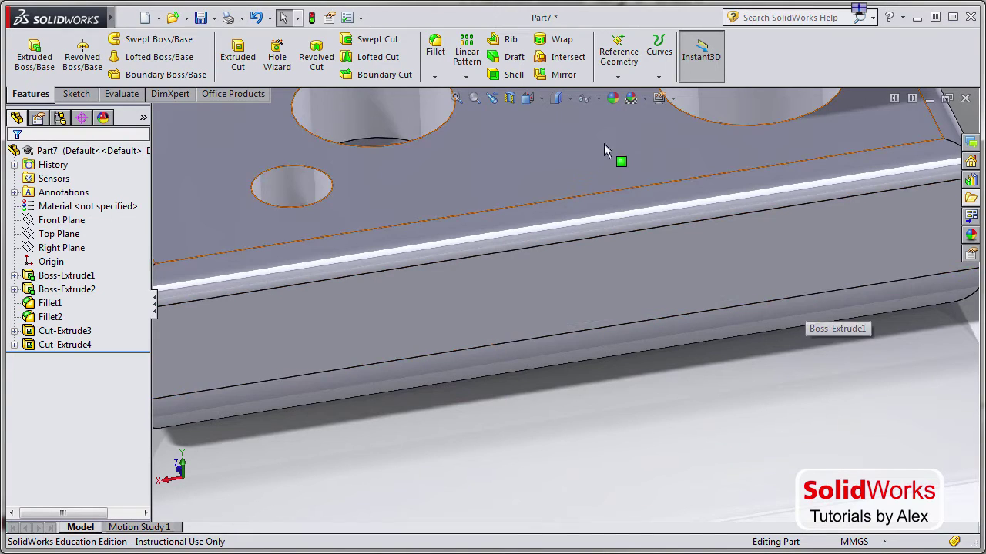
click(456, 99)
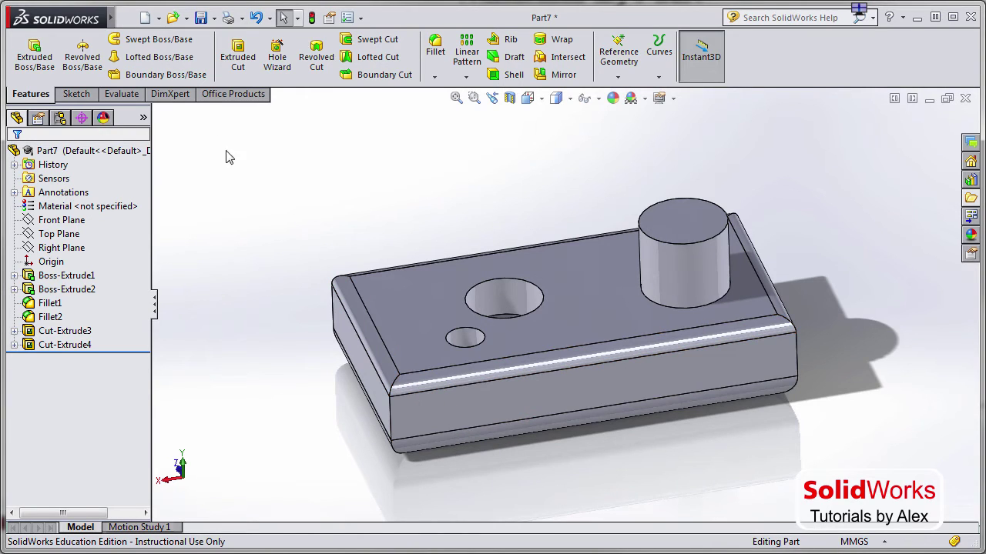
Start Save As for Part7 with Adobe Portable Document Format (*.pdf) as the file type
click(128, 18)
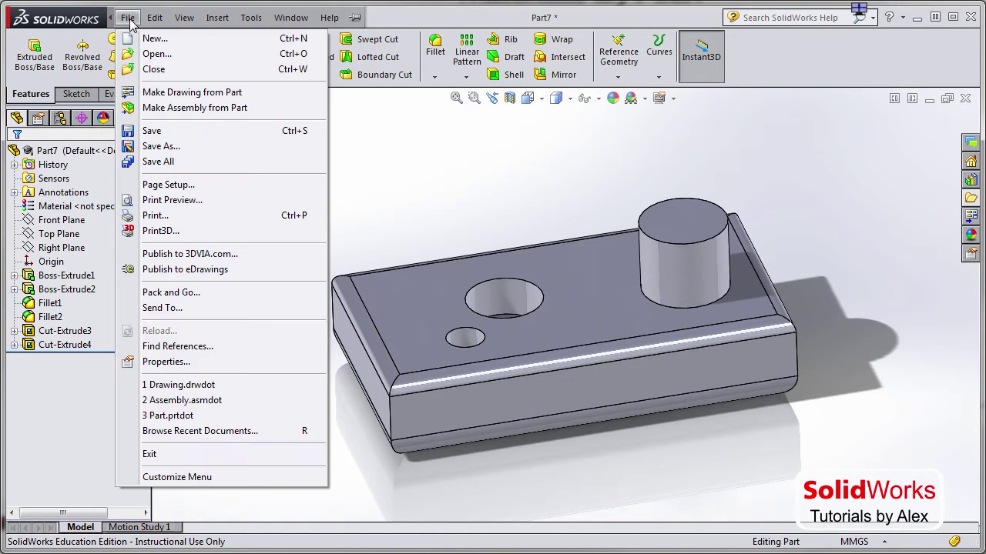
click(160, 148)
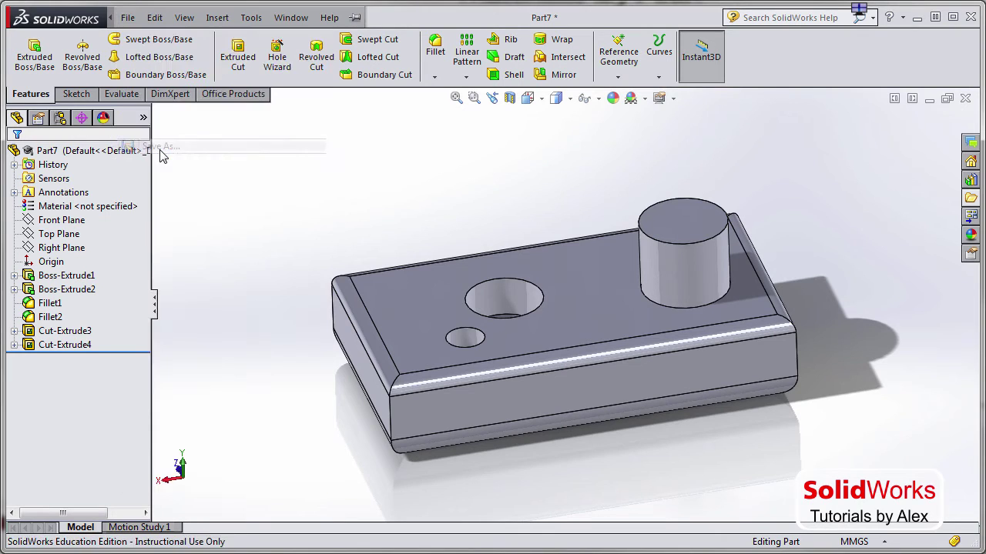
drag(467, 98, 410, 0)
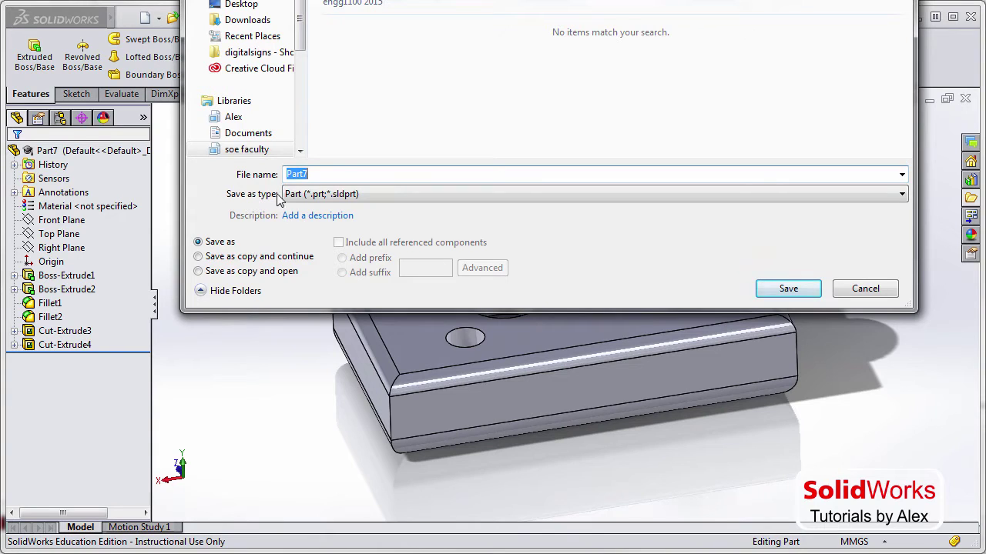
click(307, 197)
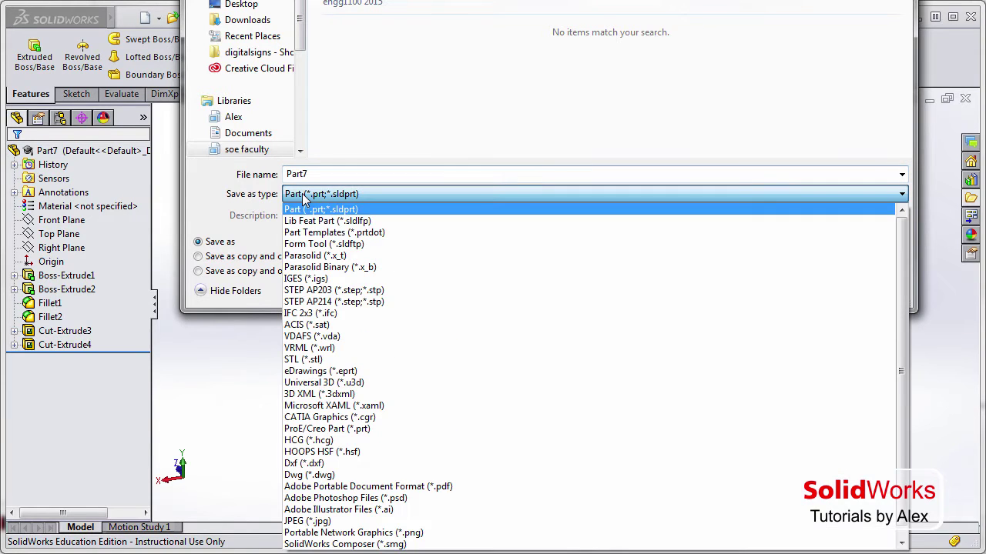
click(380, 488)
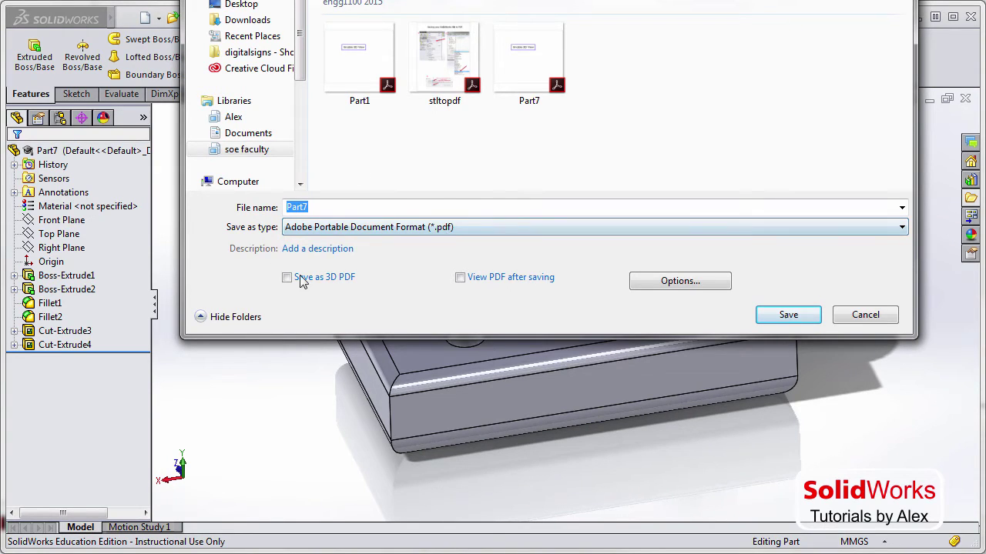
Enable the Save as 3D PDF option
click(319, 208)
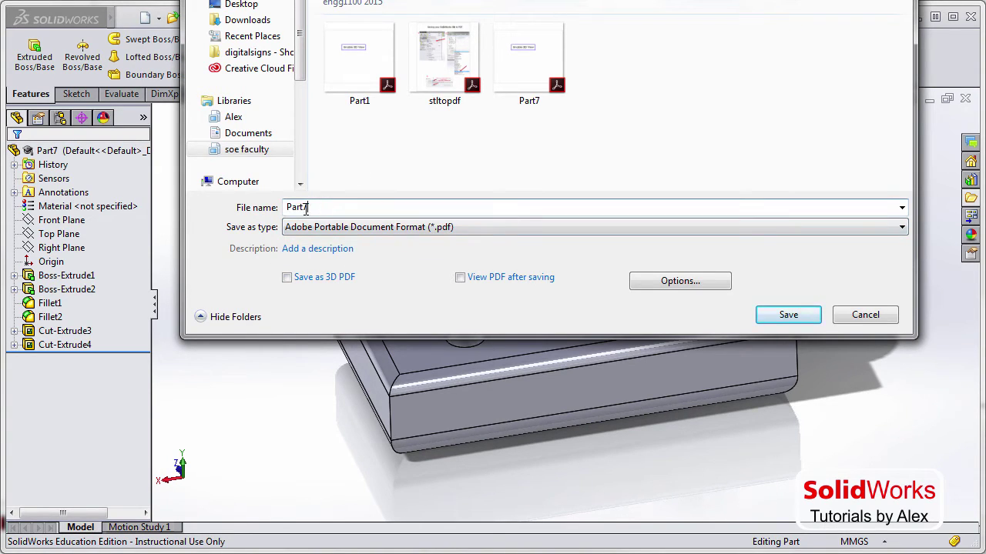
double_click(287, 208)
click(313, 210)
double_click(316, 205)
click(322, 207)
double_click(320, 207)
click(323, 207)
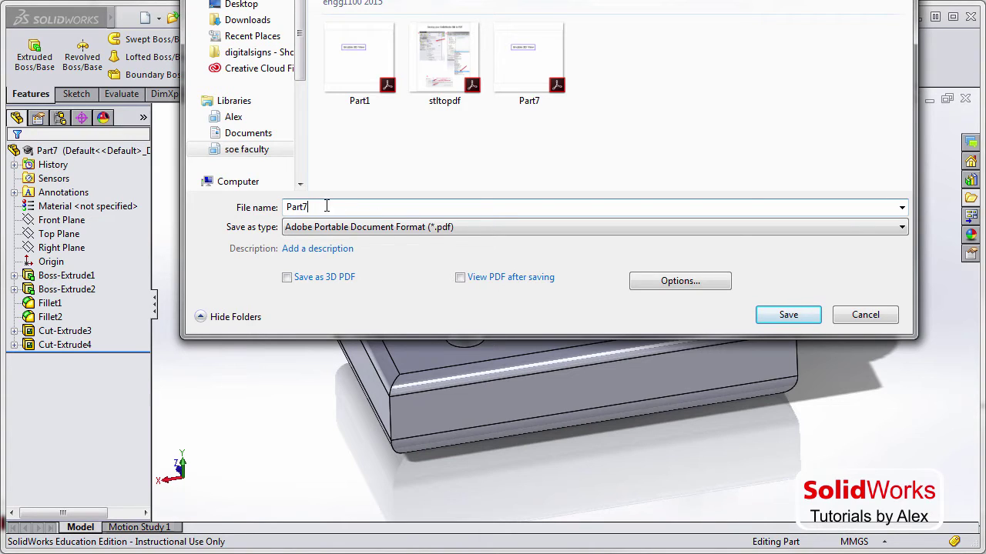
click(287, 278)
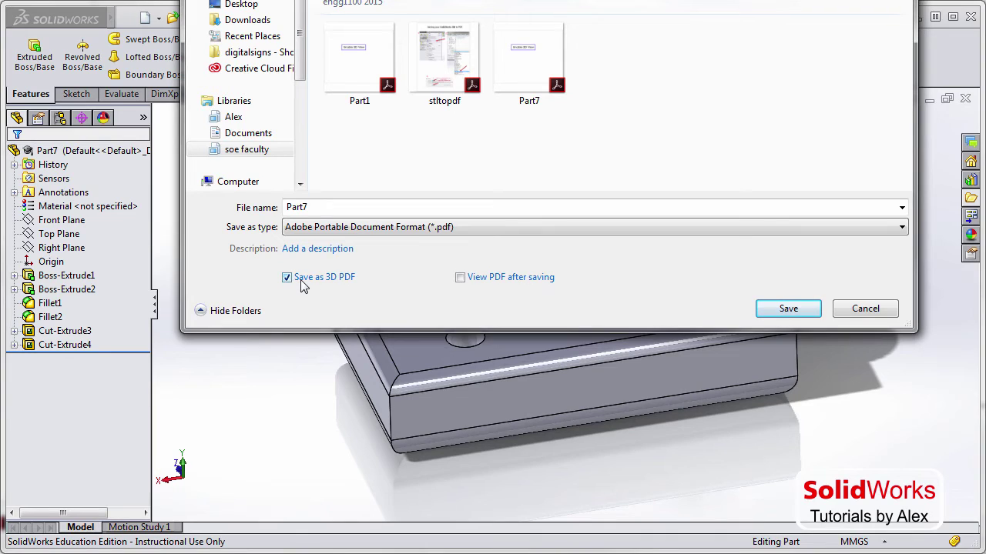
Replace the Part7 file name with the user's username and save the 3D PDF
double_click(305, 207)
text(agalvez)
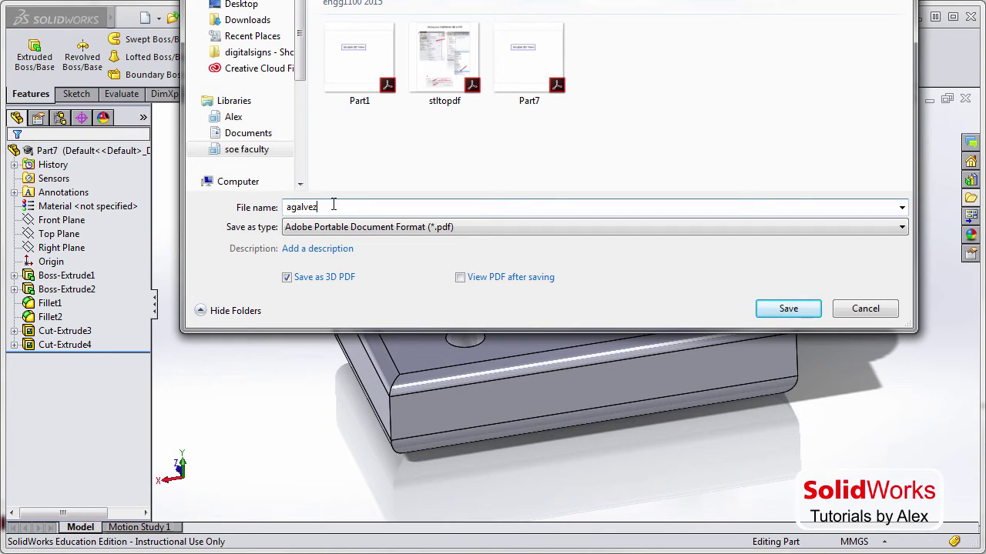
text(1)
click(779, 310)
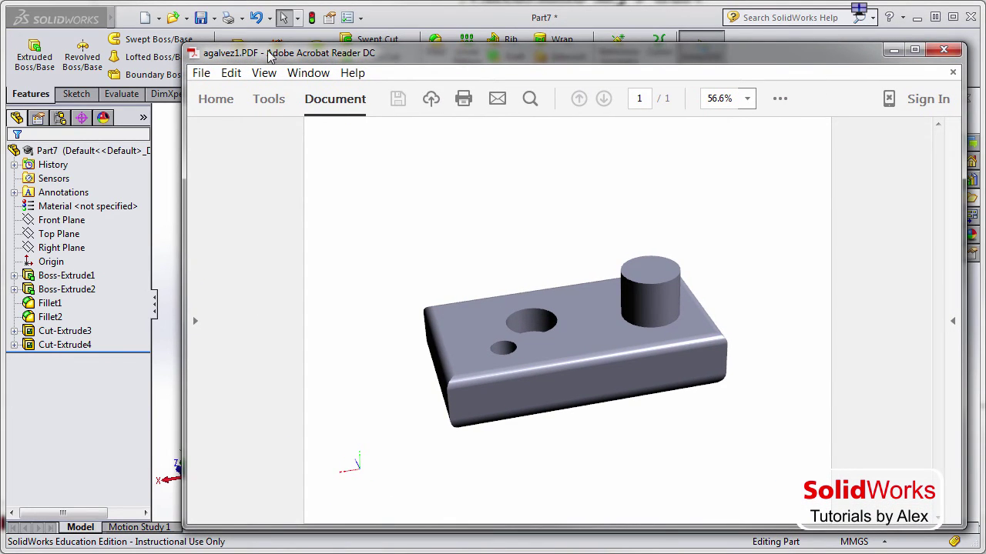
Reposition and enlarge the Acrobat Reader window, checking SolidWorks behind it
drag(296, 57, 187, 43)
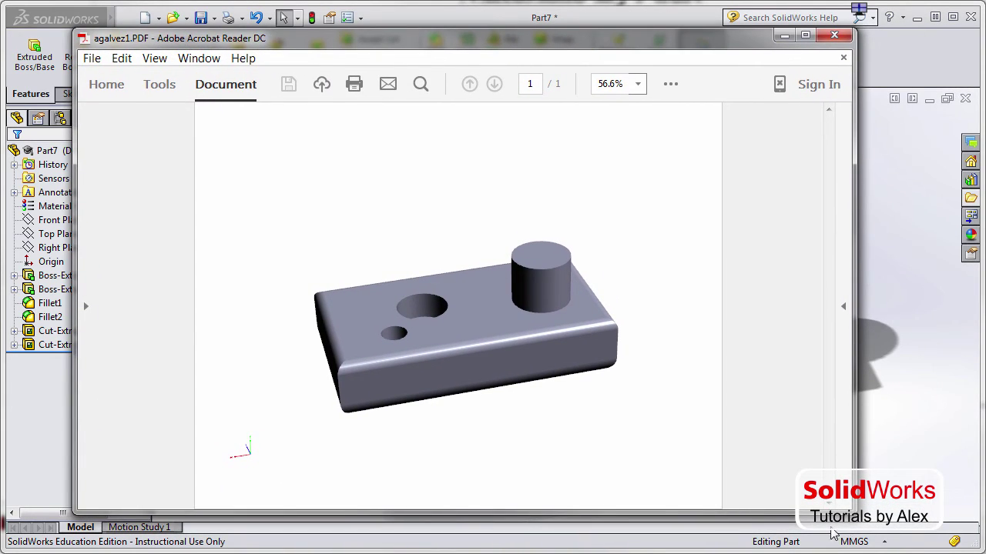
drag(829, 520, 823, 545)
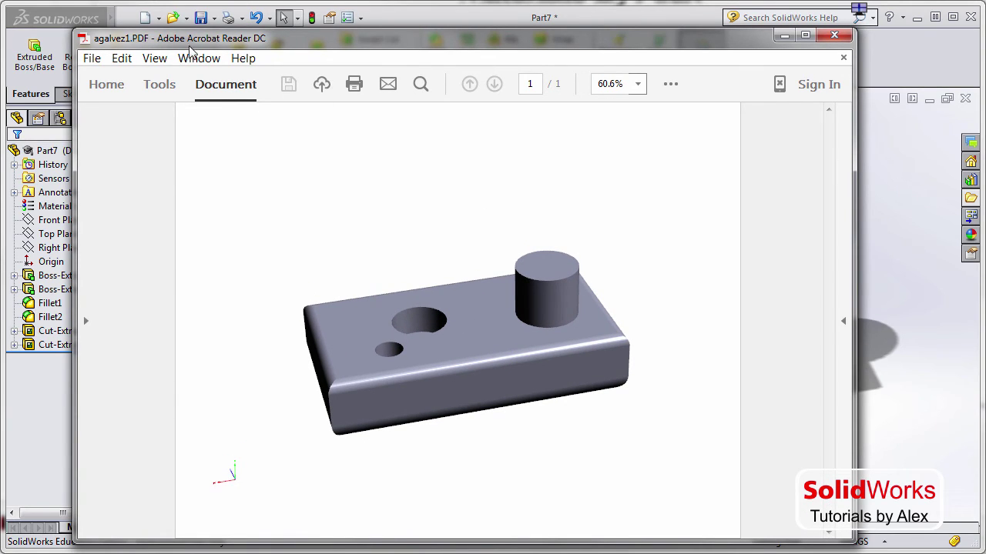
drag(296, 49, 305, 34)
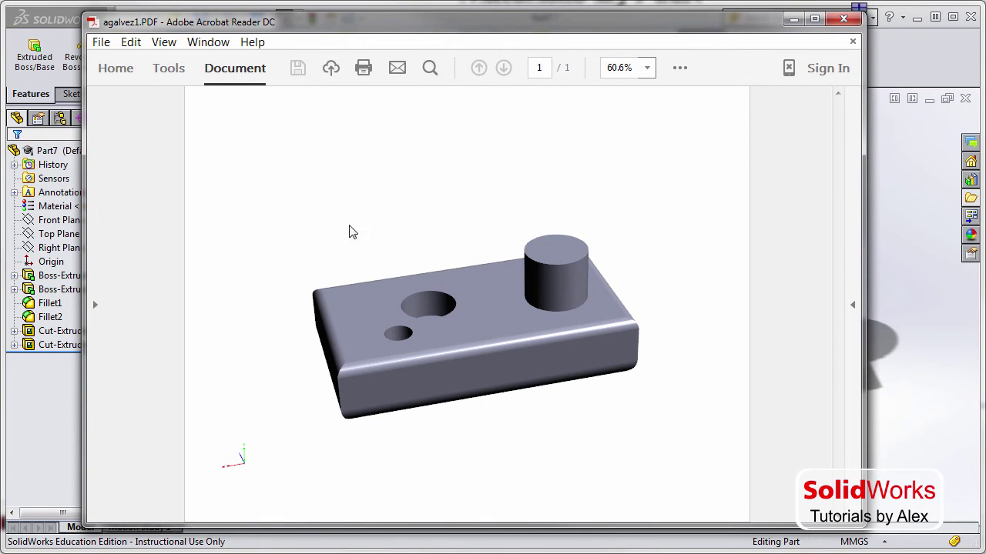
drag(420, 25, 985, 0)
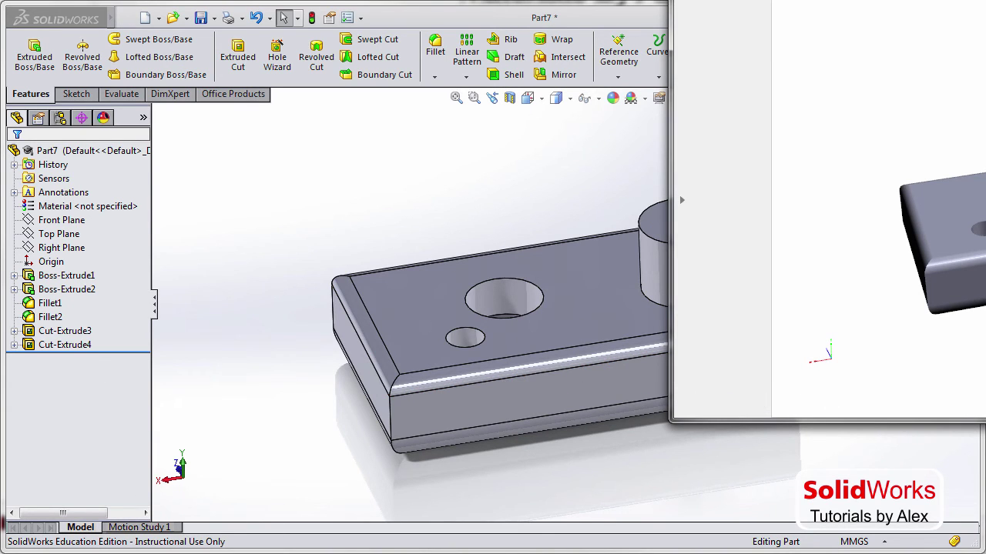
drag(985, 0, 655, 34)
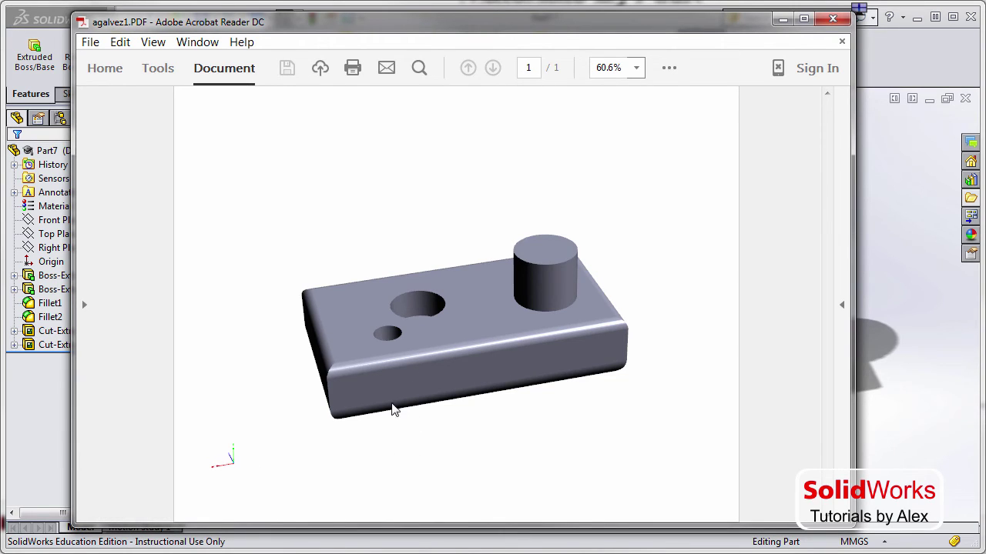
Rotate the 3D model in the PDF and zoom in and out to inspect it
drag(387, 410, 405, 370)
scroll(405, 370, up, 5)
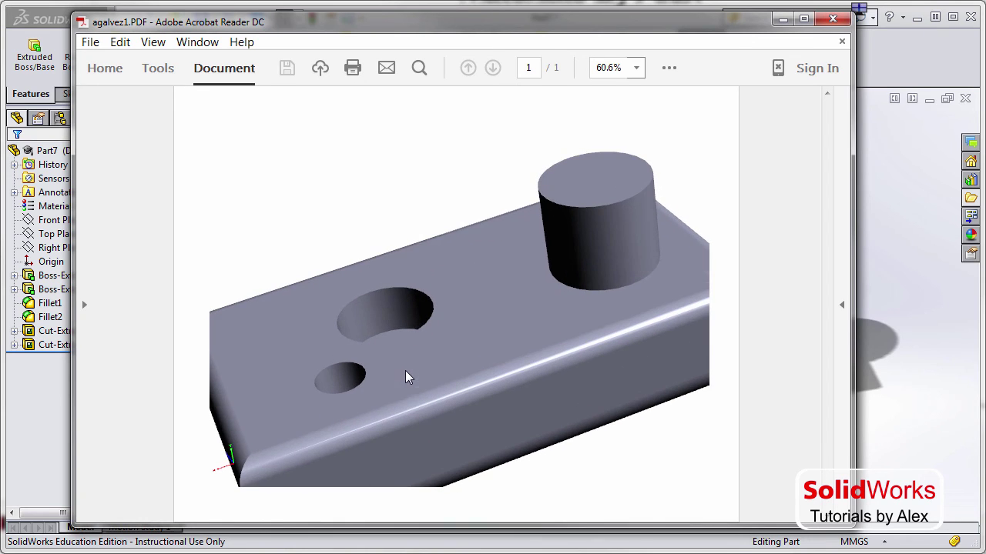
scroll(417, 423, down, 5)
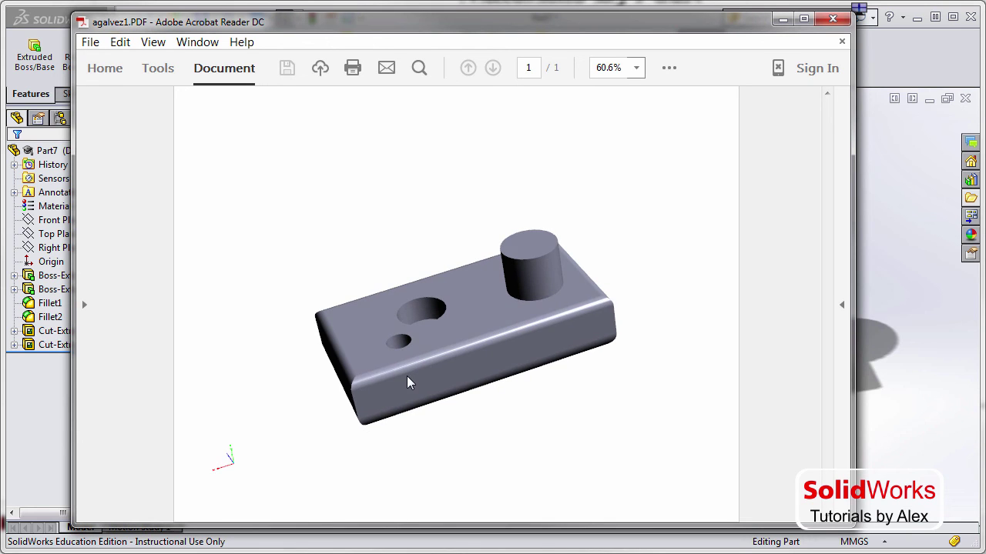
mouse_move(406, 377)
mouse_down()
mouse_move(425, 395)
mouse_move(438, 371)
mouse_move(436, 333)
mouse_move(415, 366)
mouse_move(399, 371)
mouse_up()
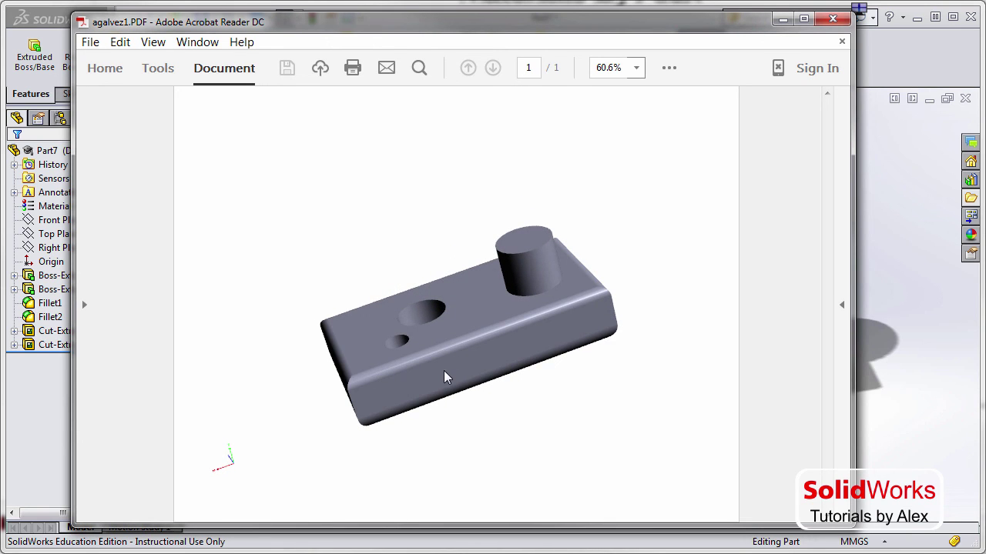
scroll(444, 372, up, 2)
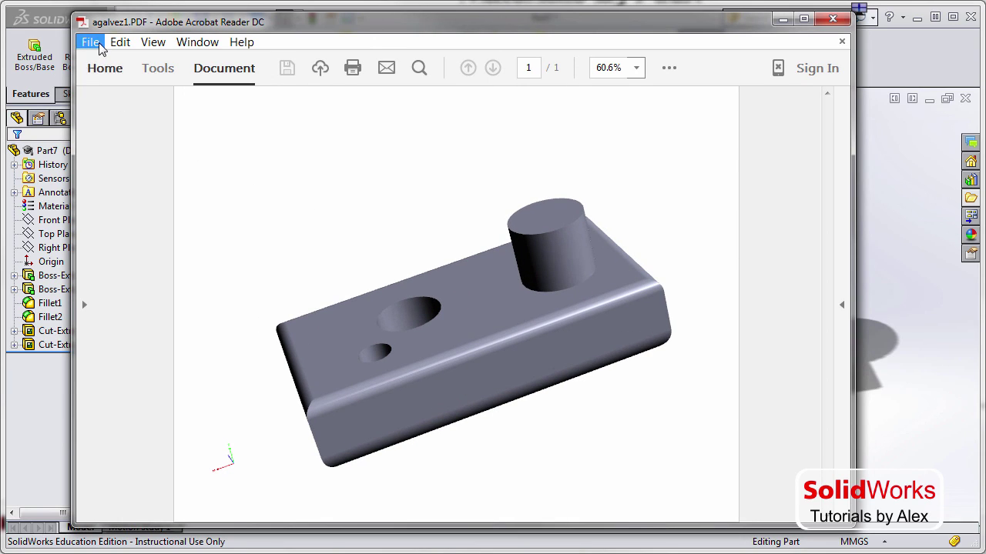